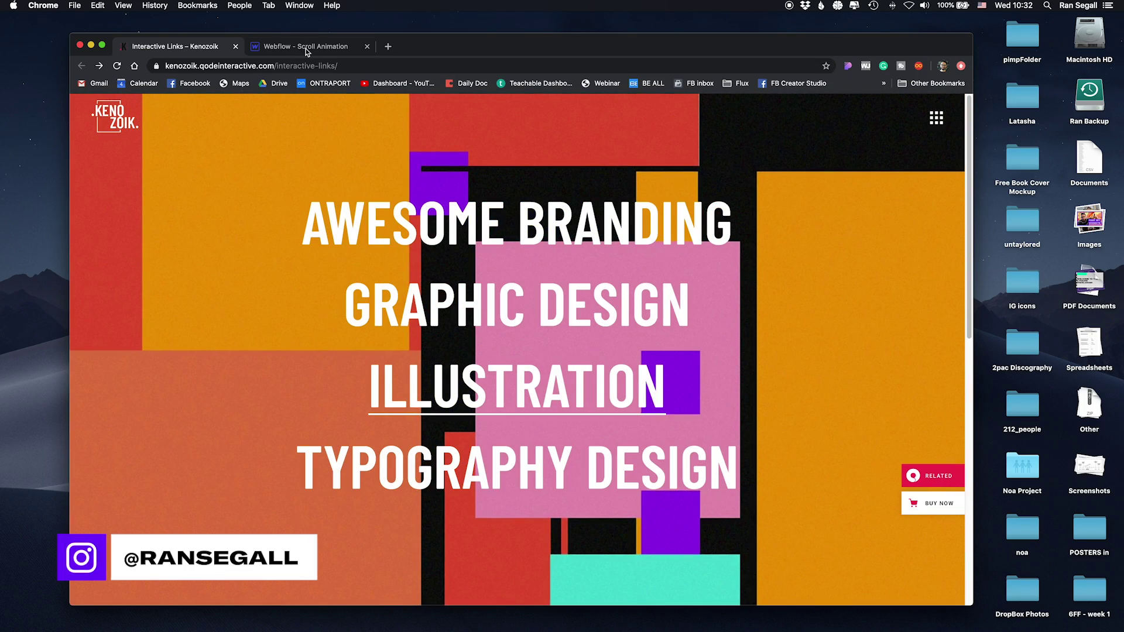
# Preview the Scroll Animation page and scroll through its stacked headline links, past Typography
pyautogui.click(310, 49)
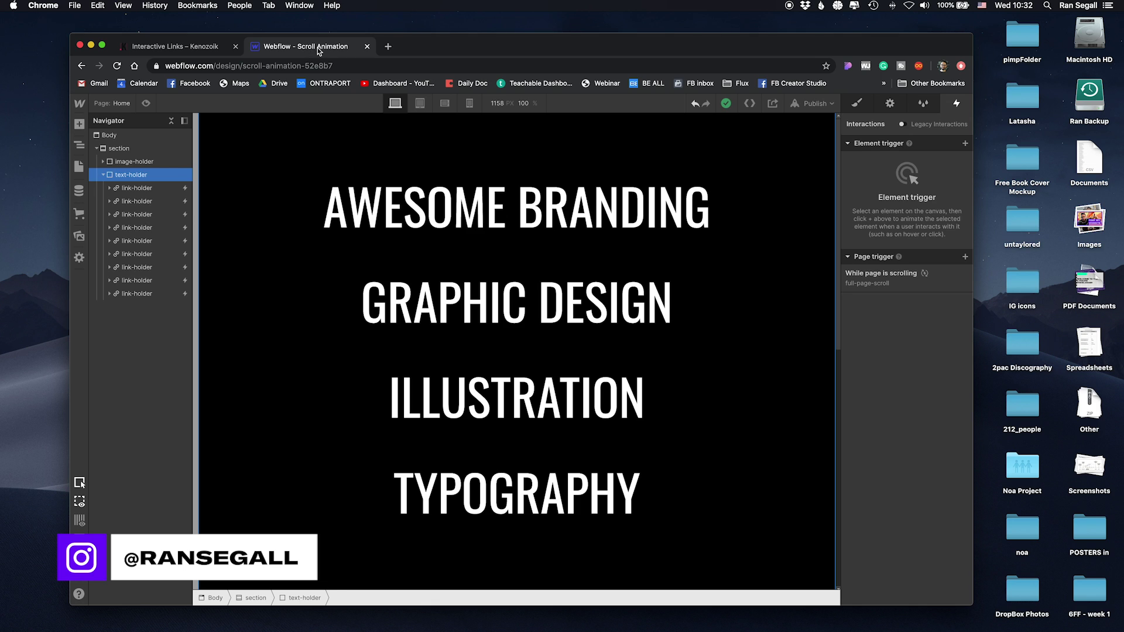
pyautogui.click(146, 103)
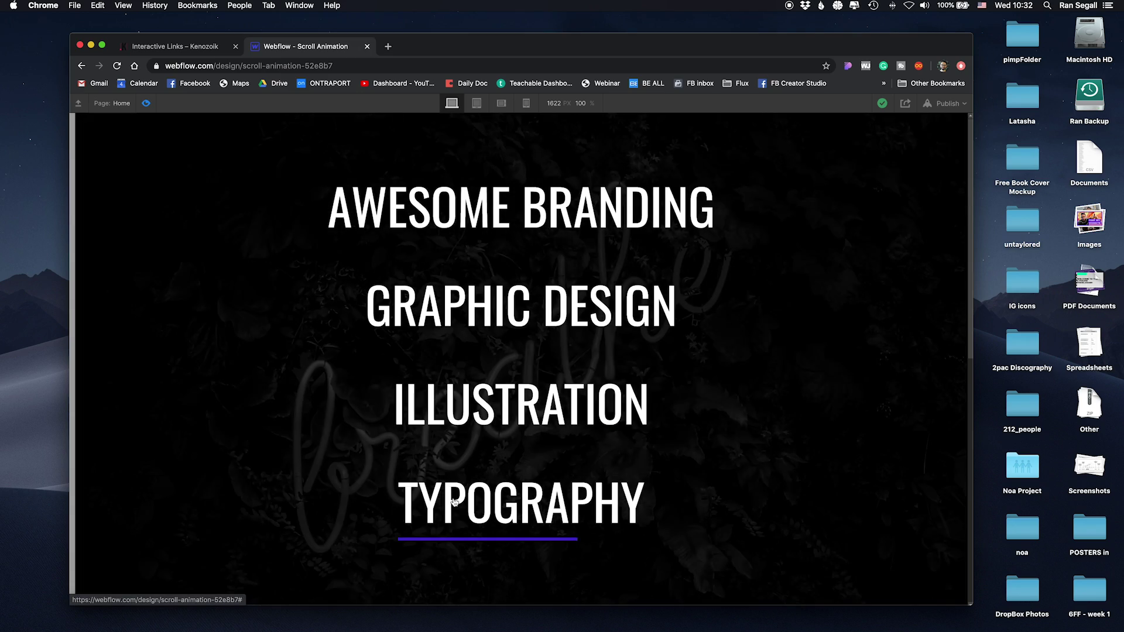
pyautogui.scroll(-3, 292, 399)
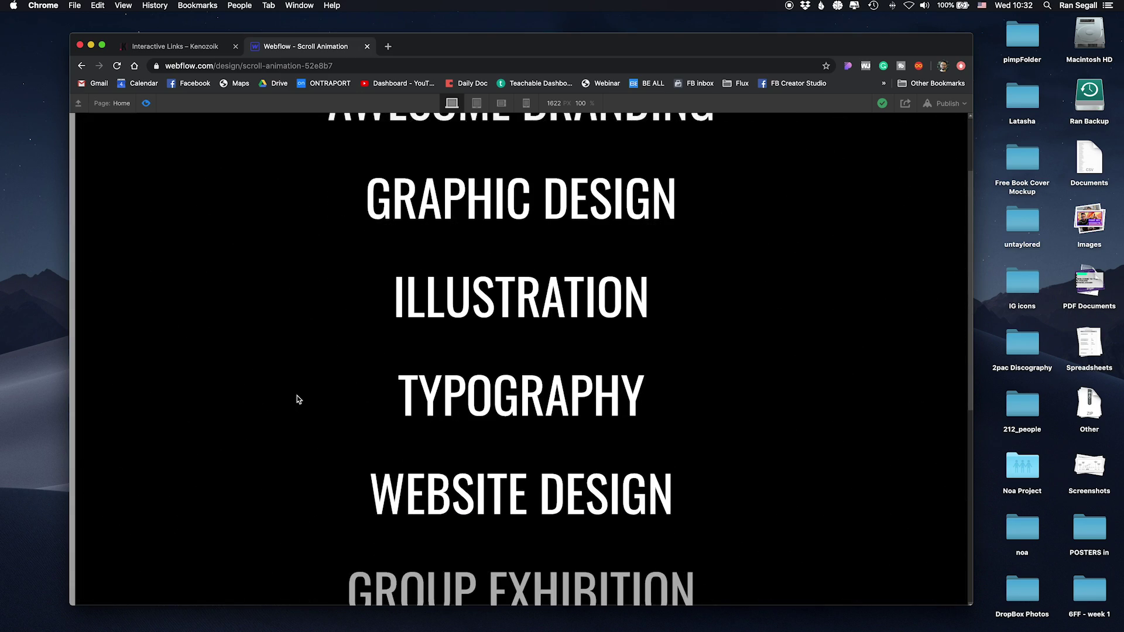
pyautogui.scroll(-2, 371, 431)
pyautogui.scroll(-3, 398, 502)
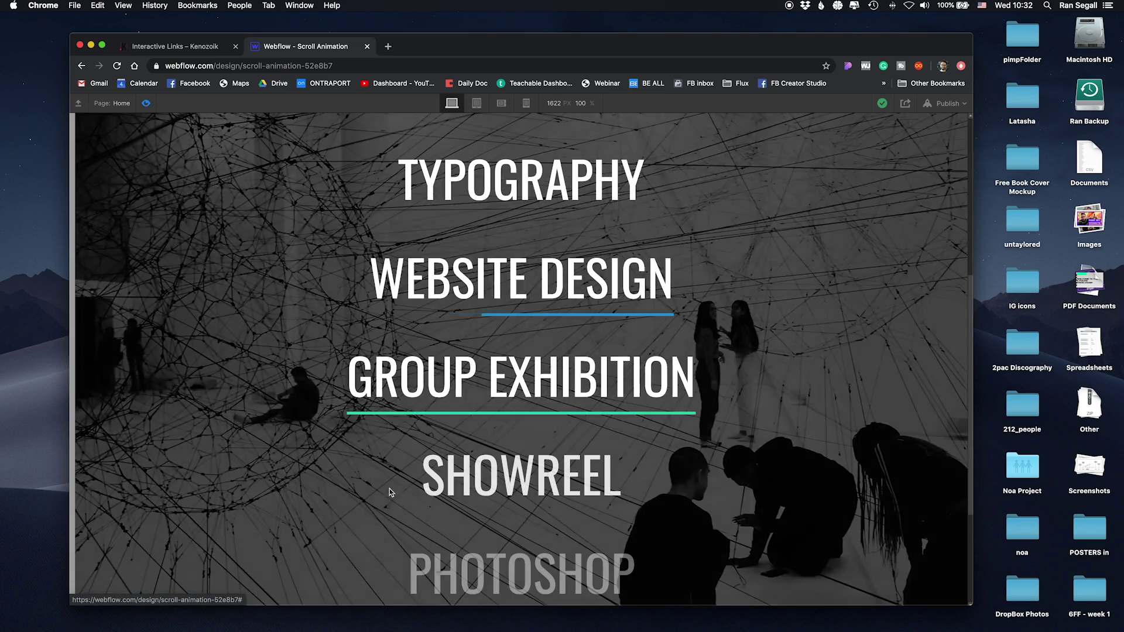
pyautogui.scroll(7, 327, 463)
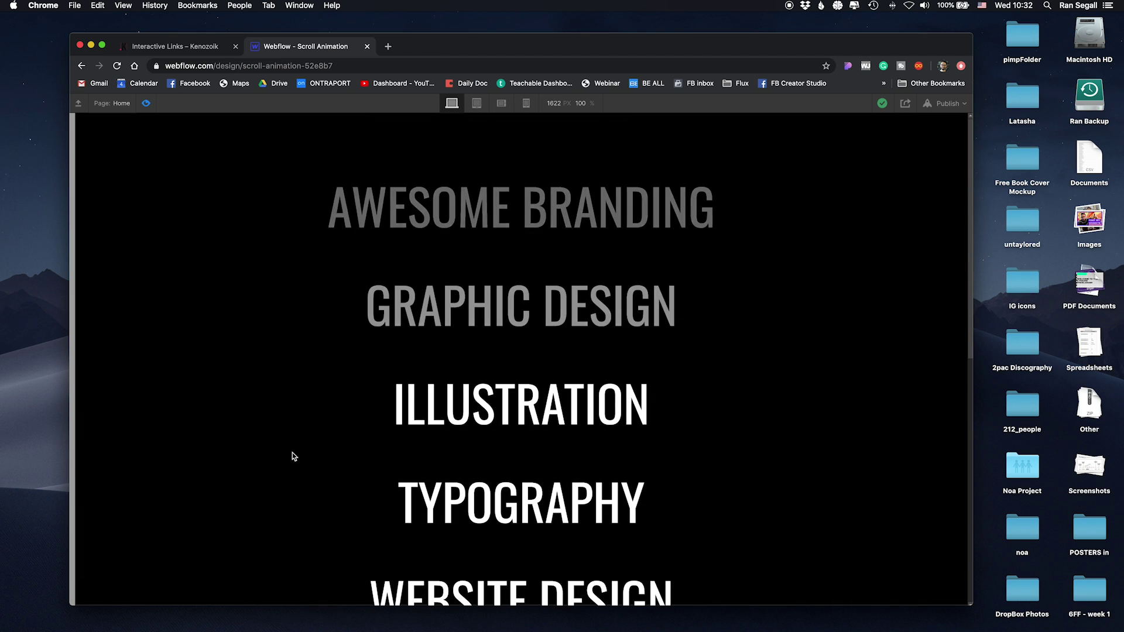
# Back in the Designer, expand image-holder and inspect the first image's style and fixed positioning
pyautogui.click(147, 103)
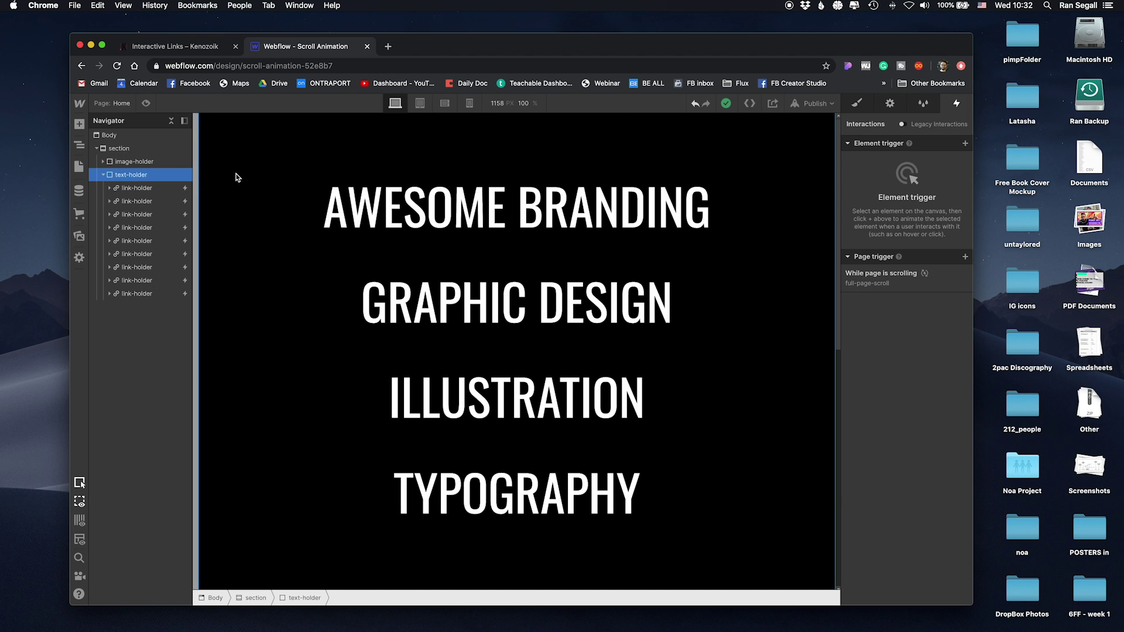
pyautogui.click(110, 163)
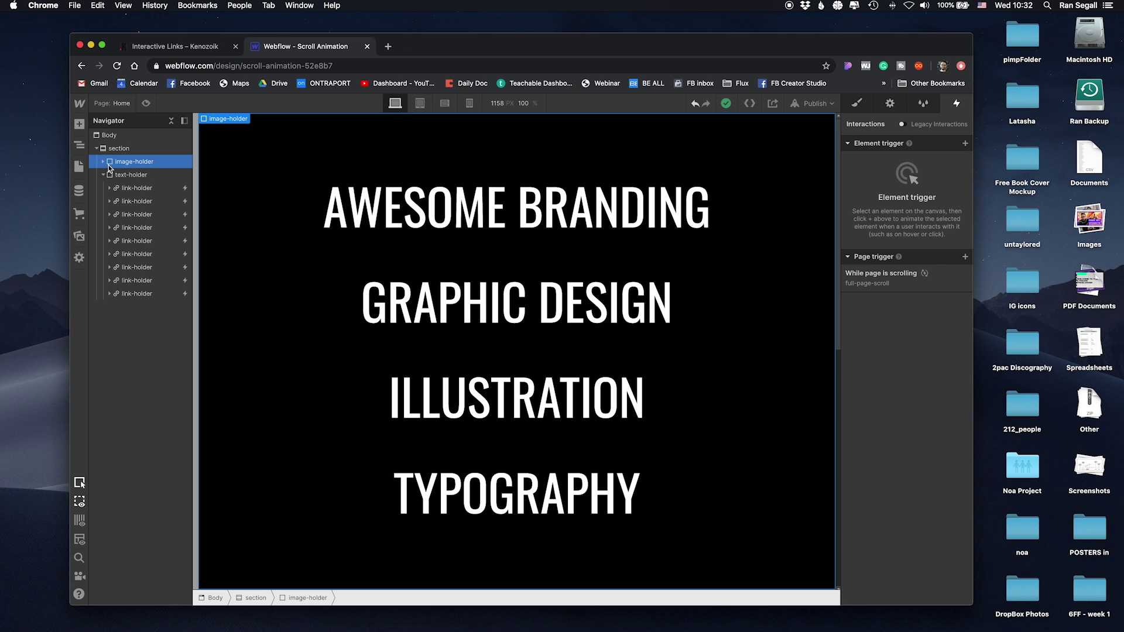
pyautogui.click(103, 162)
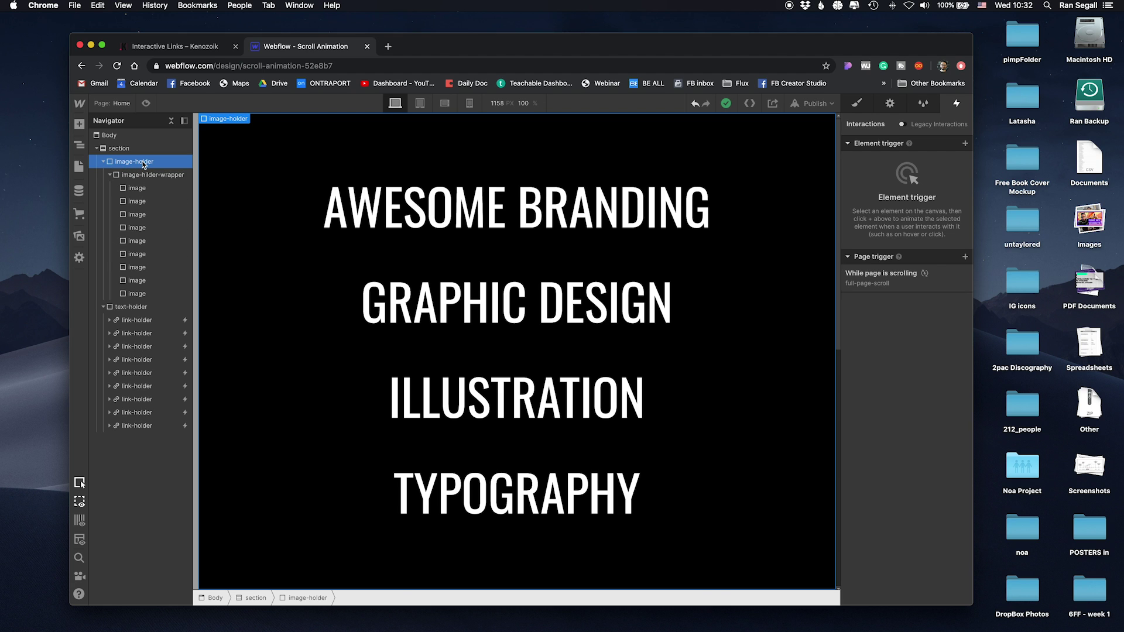
pyautogui.click(135, 187)
pyautogui.press('s')
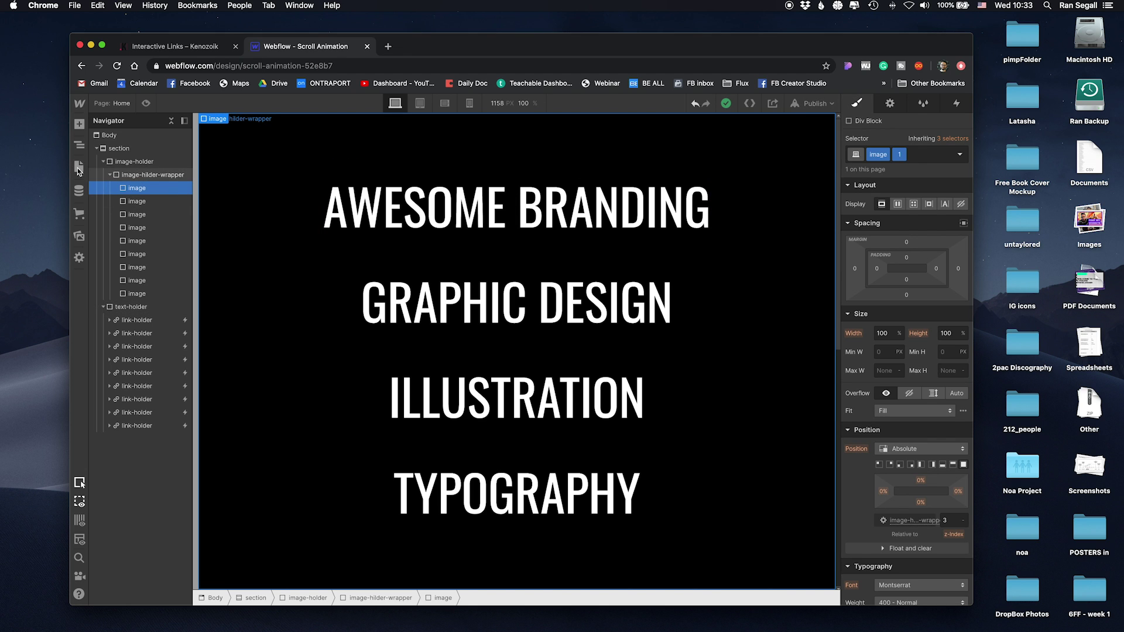
pyautogui.click(141, 175)
pyautogui.click(135, 162)
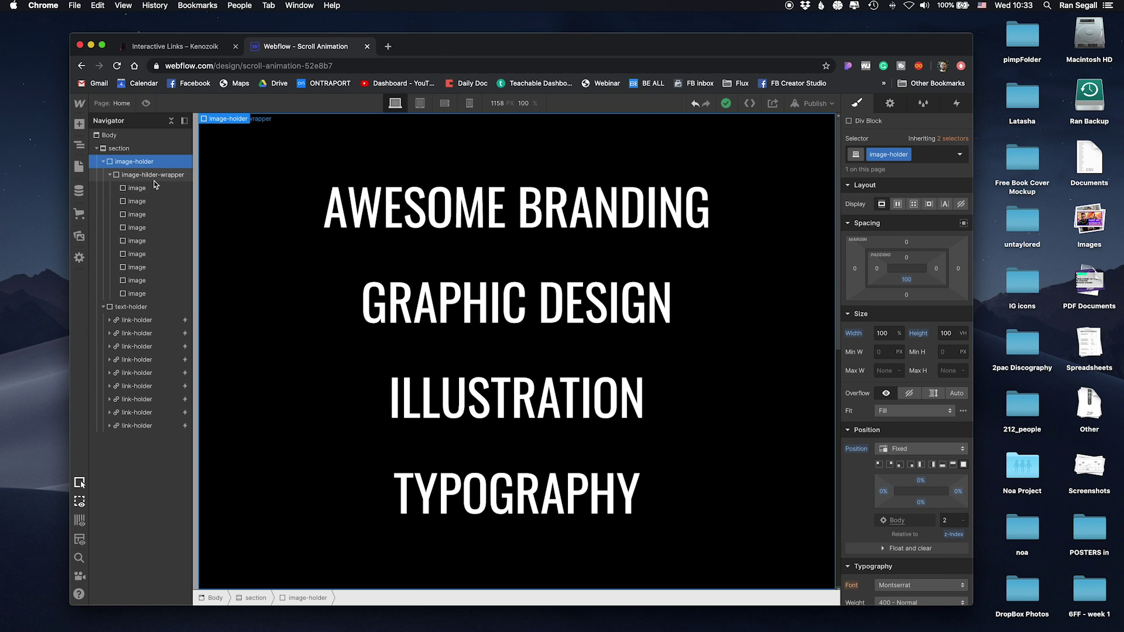
# Check that the second and fifth images (e.g. ani-5.jpg) sit at 0 opacity by briefly raising it
pyautogui.click(139, 201)
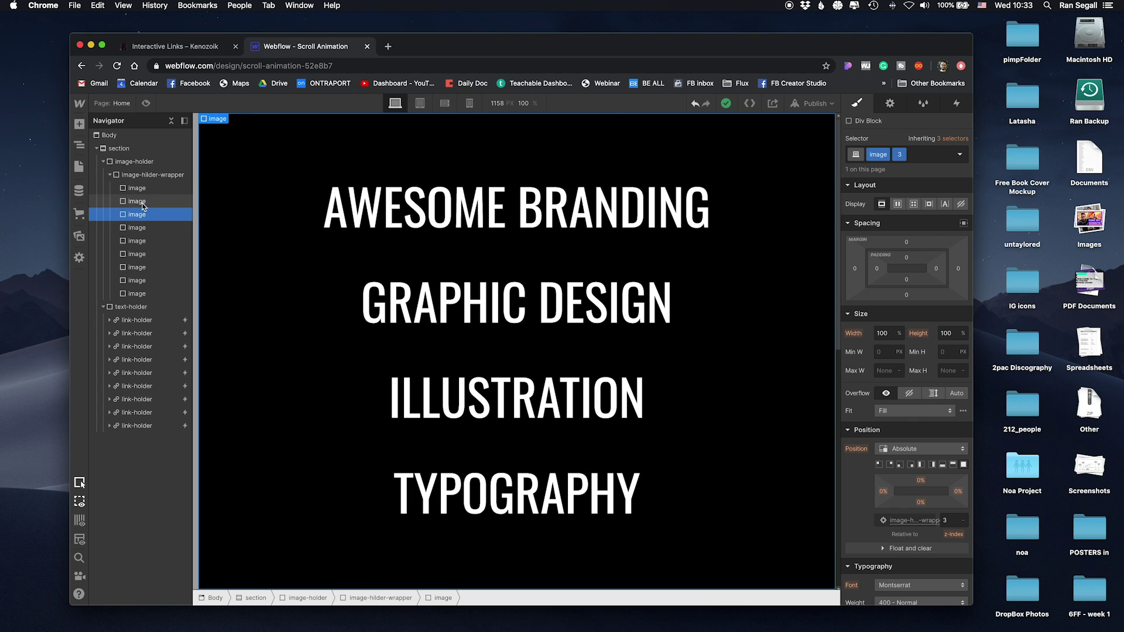
pyautogui.scroll(-10, 923, 392)
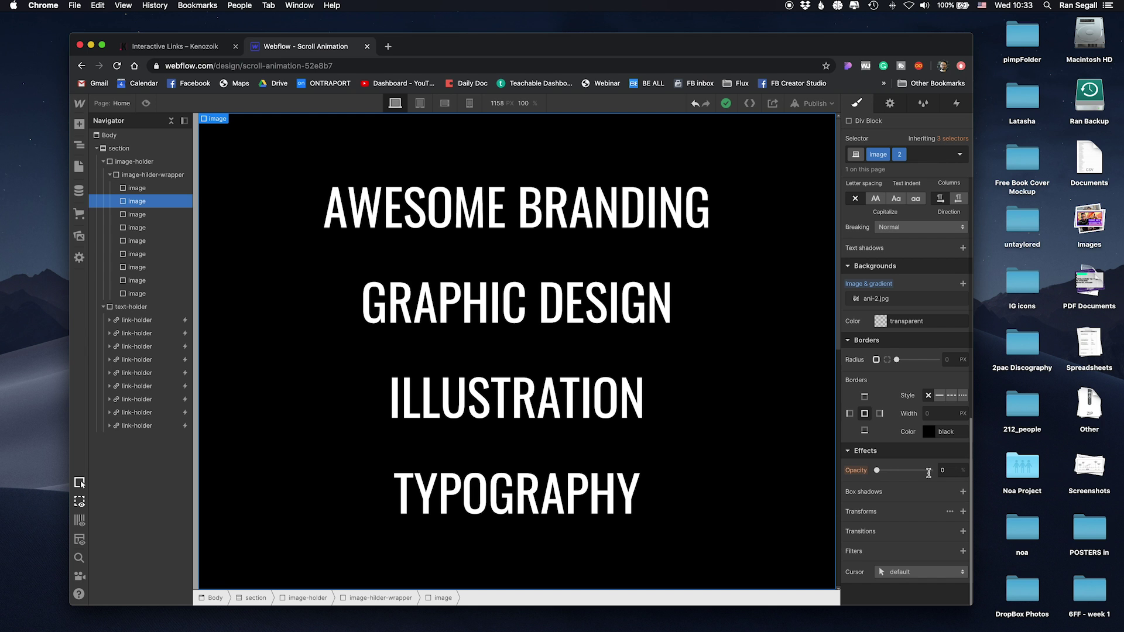
pyautogui.moveTo(875, 470); pyautogui.dragTo(785, 467)
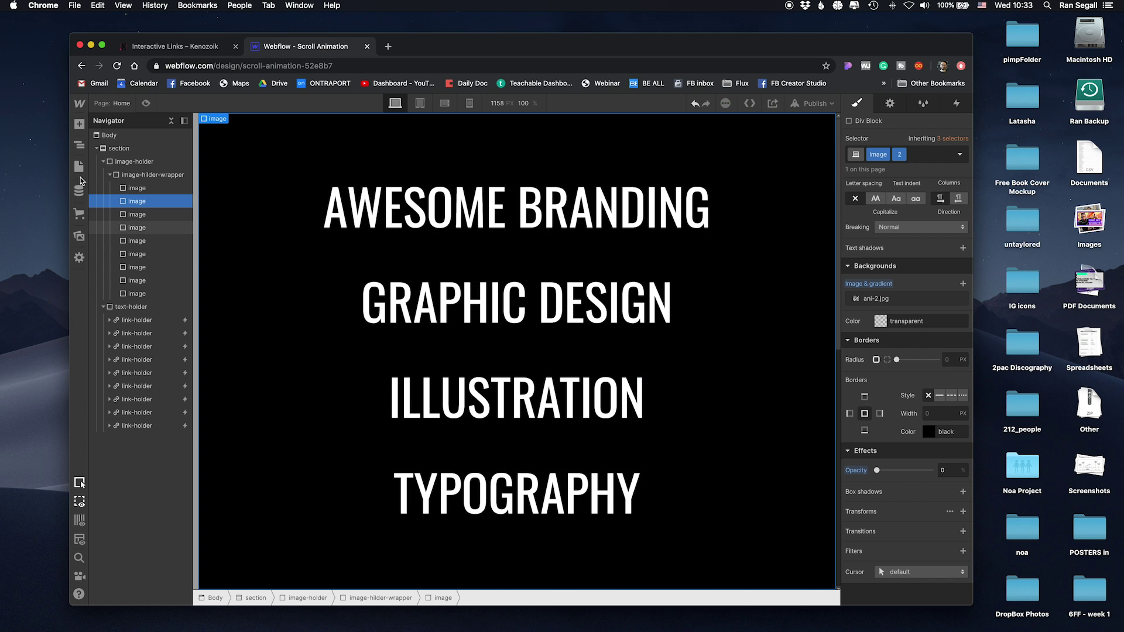
pyautogui.click(139, 241)
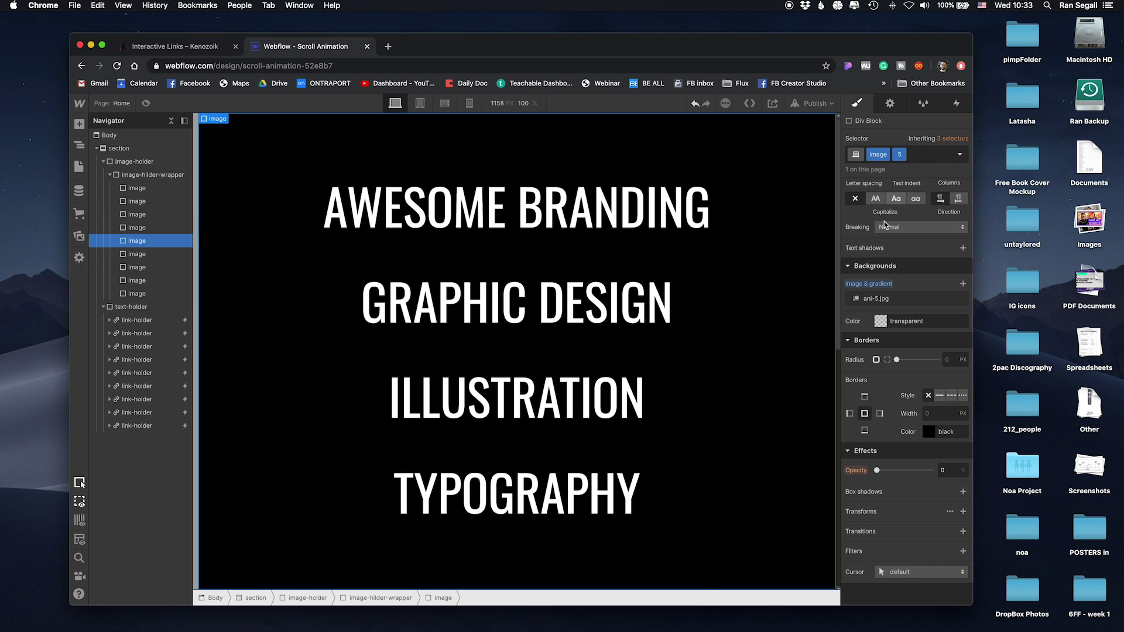
pyautogui.moveTo(878, 470)
pyautogui.mouseDown()
pyautogui.moveTo(925, 470)
pyautogui.moveTo(876, 470)
pyautogui.mouseUp()
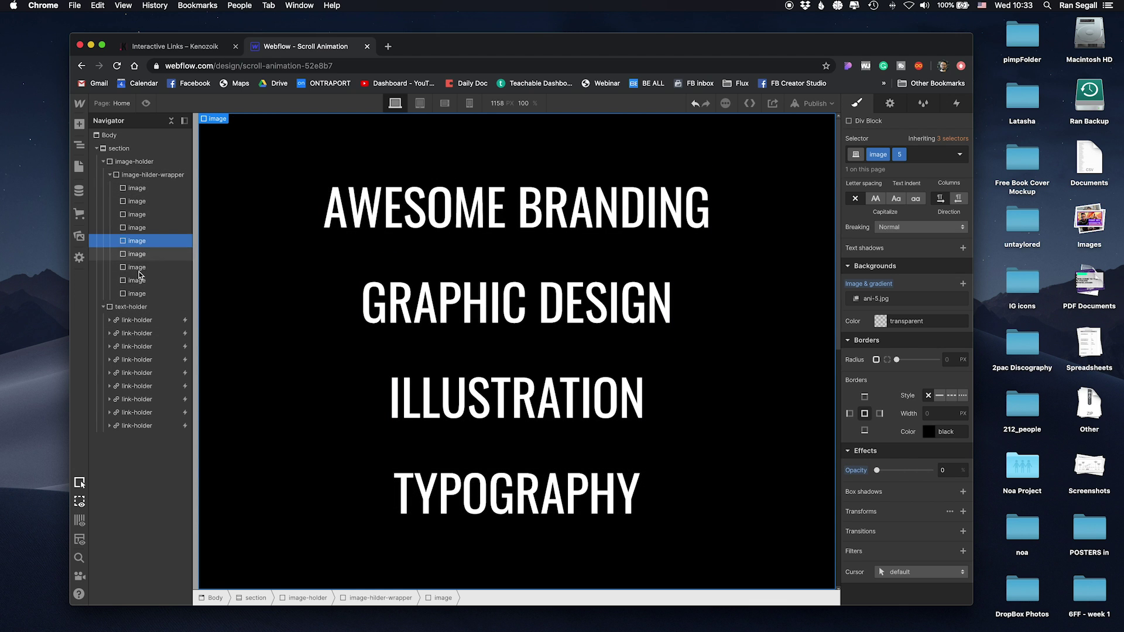
# Collapse image-holder, expand the first link in text-holder, and inspect its text and underline
pyautogui.click(103, 162)
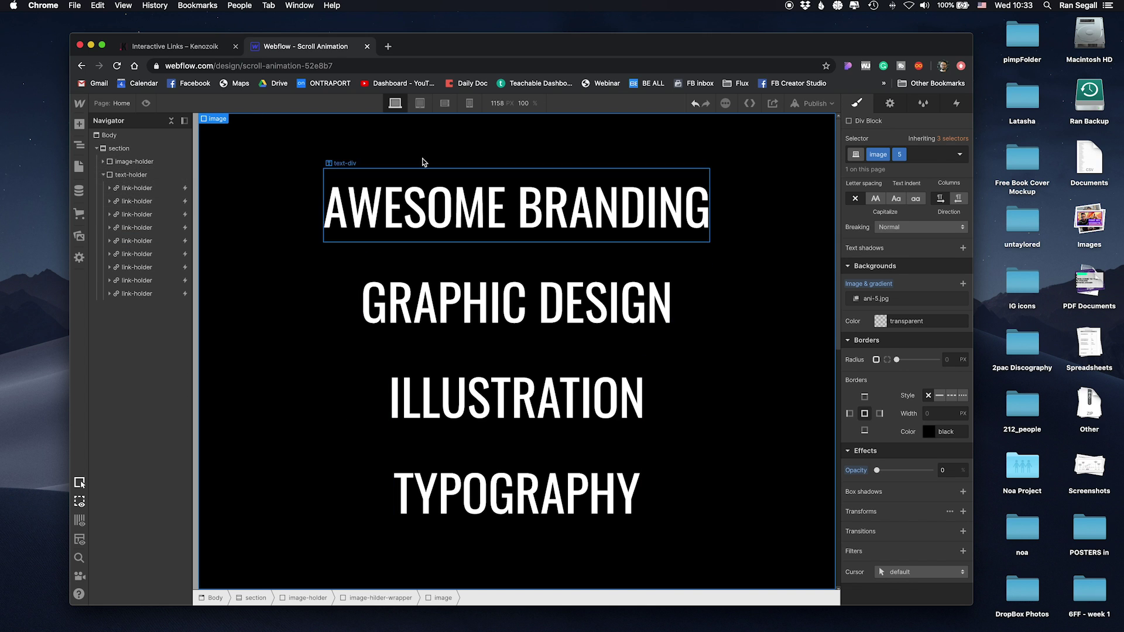
pyautogui.click(118, 179)
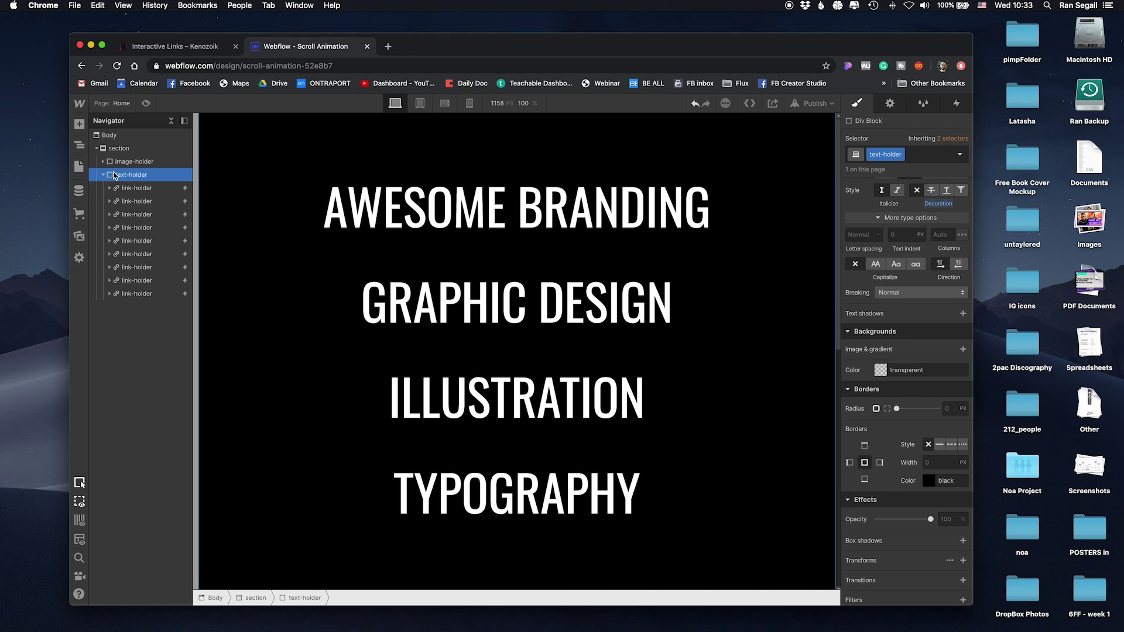
pyautogui.click(109, 188)
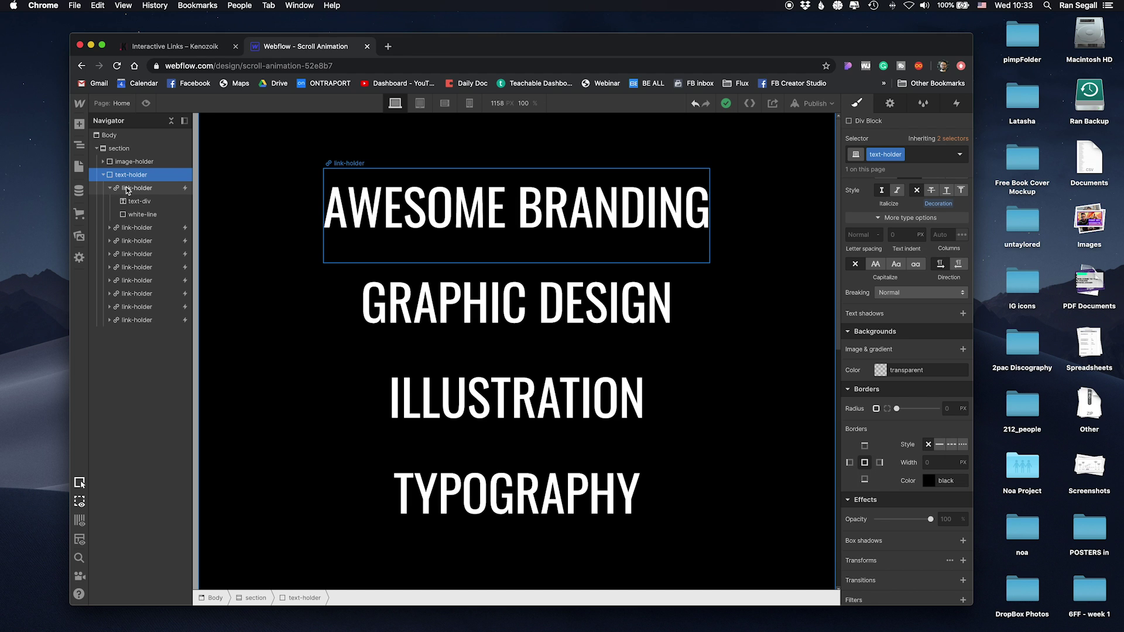
pyautogui.click(134, 189)
pyautogui.click(124, 202)
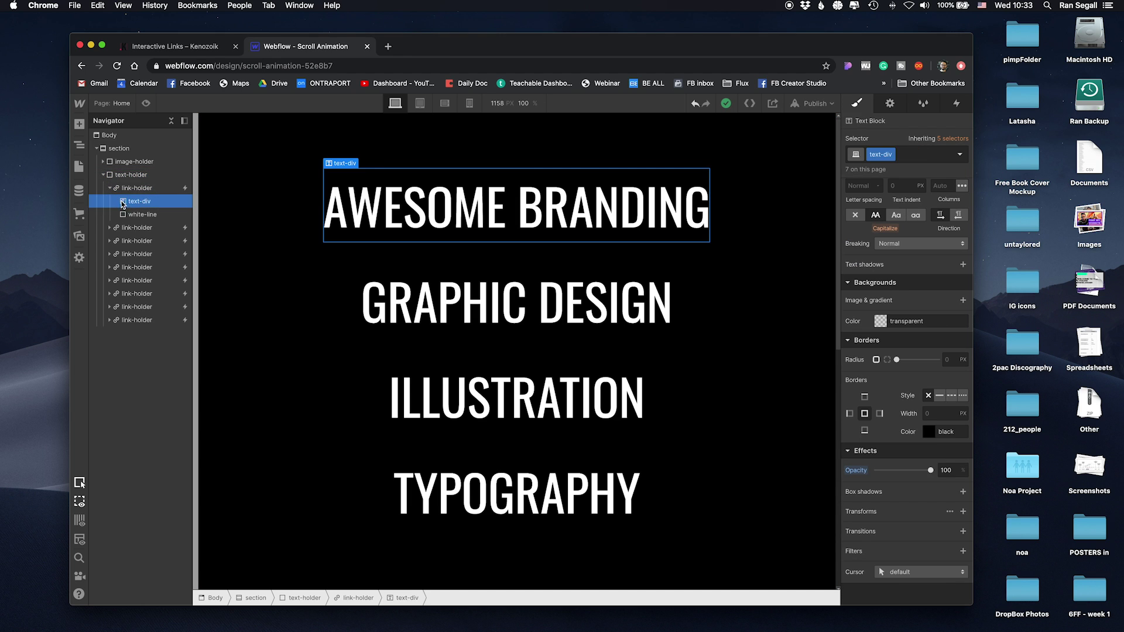
pyautogui.click(152, 218)
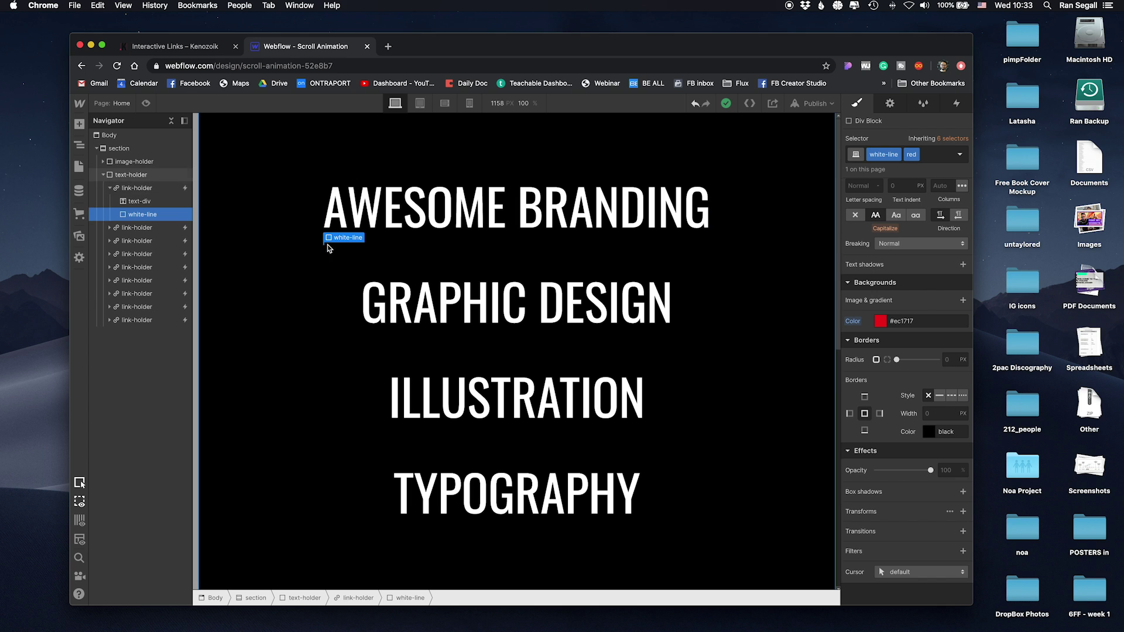
pyautogui.scroll(5, 936, 340)
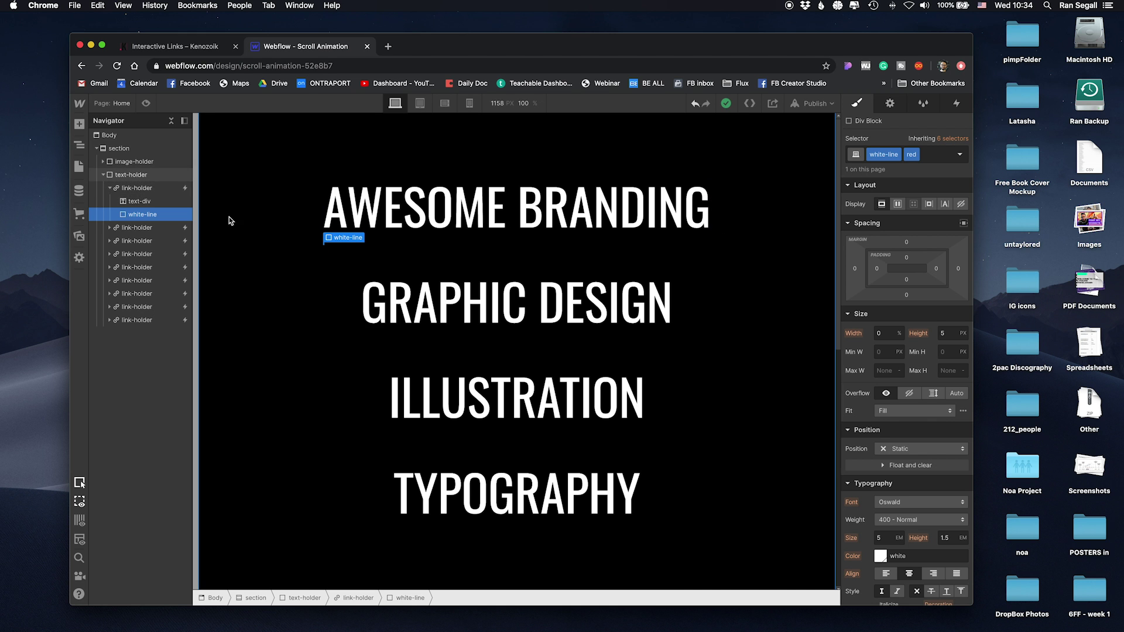
# Preview the red hover underline, then select the AWESOME BRANDING link-holder (20 VH height)
pyautogui.click(145, 105)
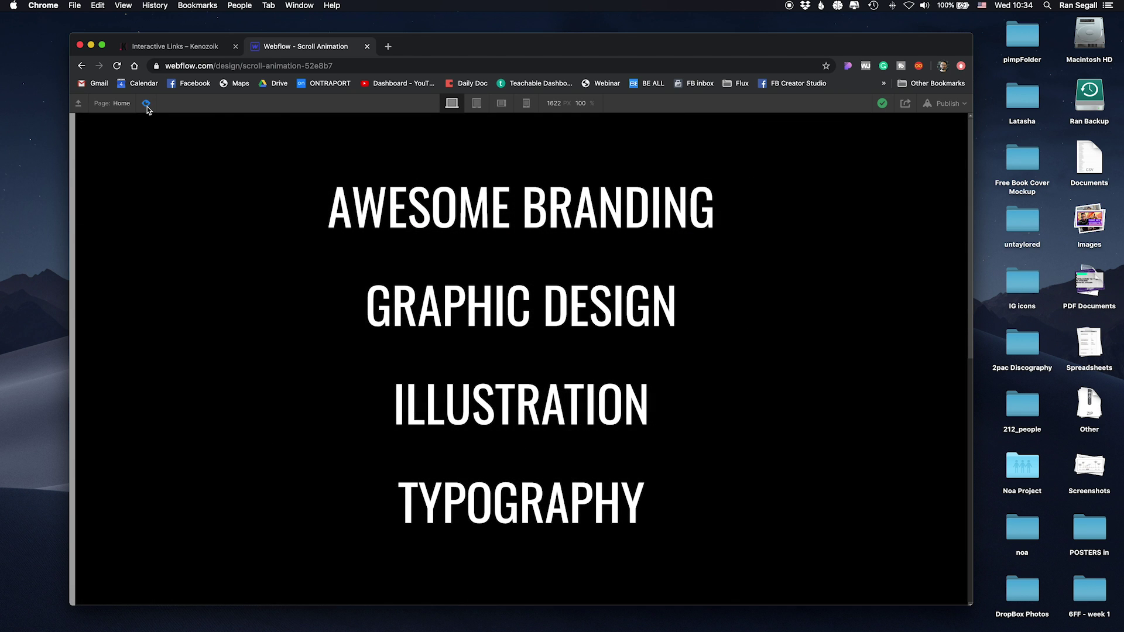
pyautogui.click(146, 104)
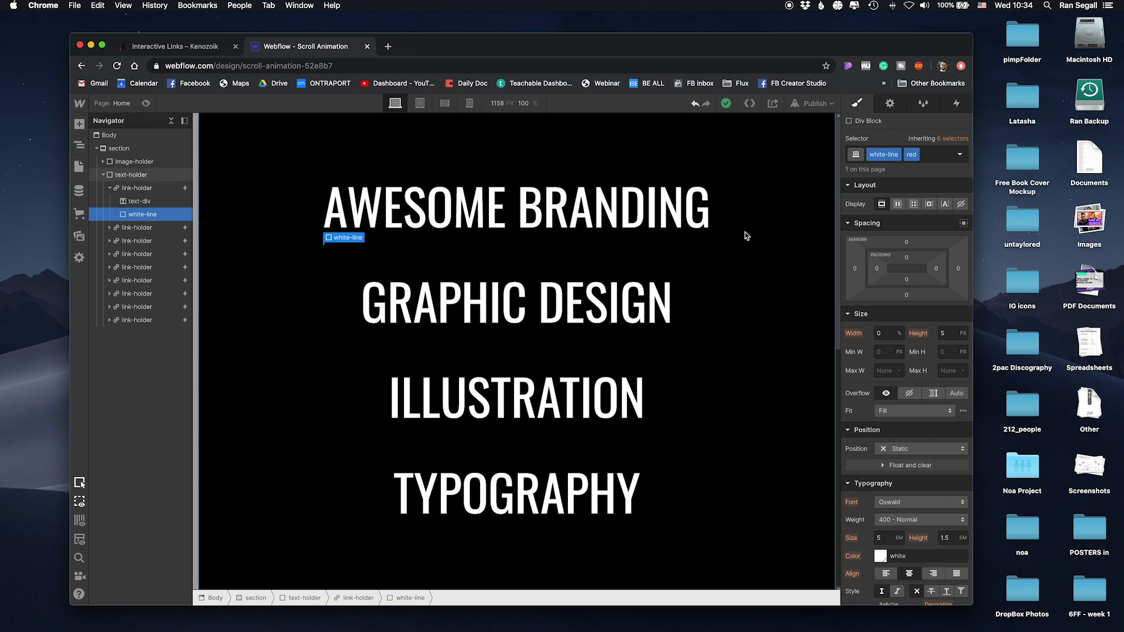
pyautogui.click(128, 186)
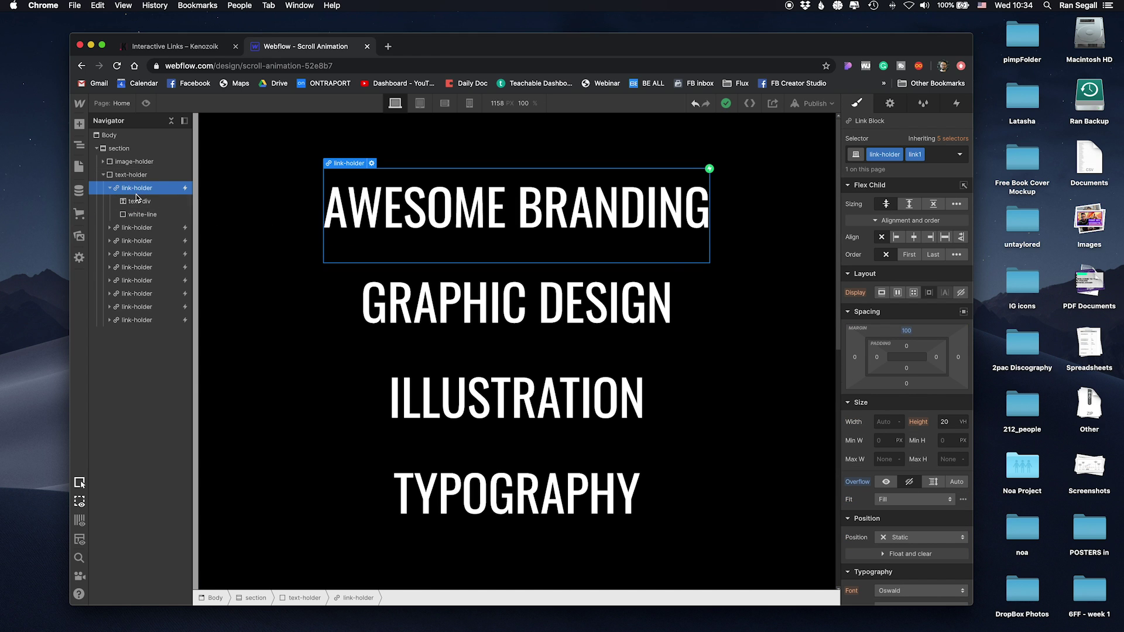
# Inspect link1-hover-in's image actions: starting opacity, target image class, and fade to 50 opacity
pyautogui.click(955, 104)
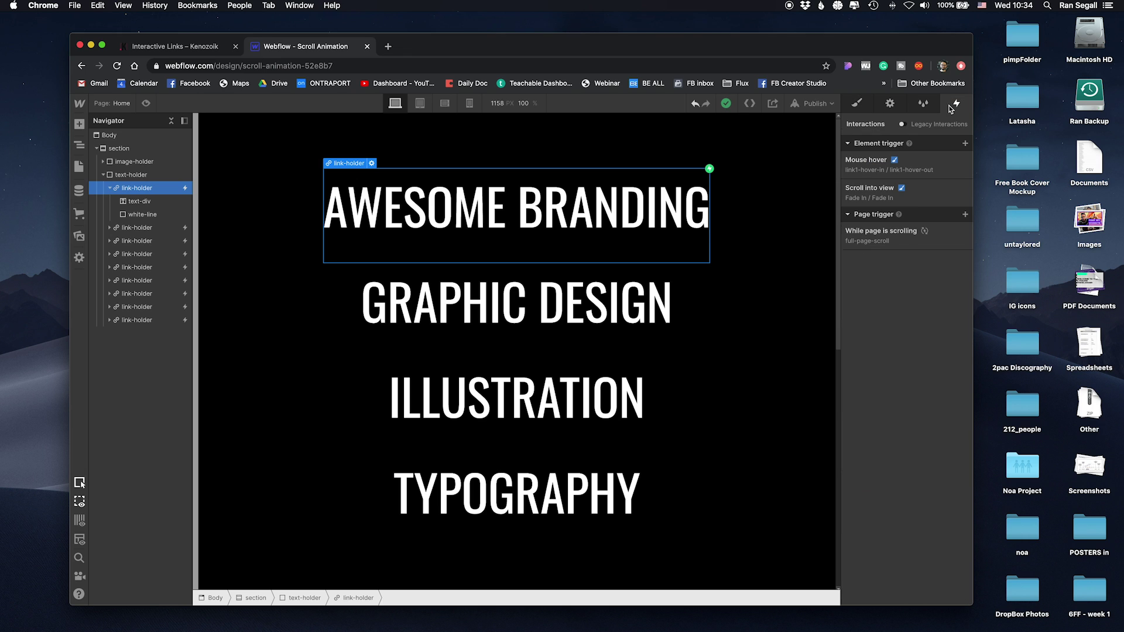
pyautogui.click(870, 167)
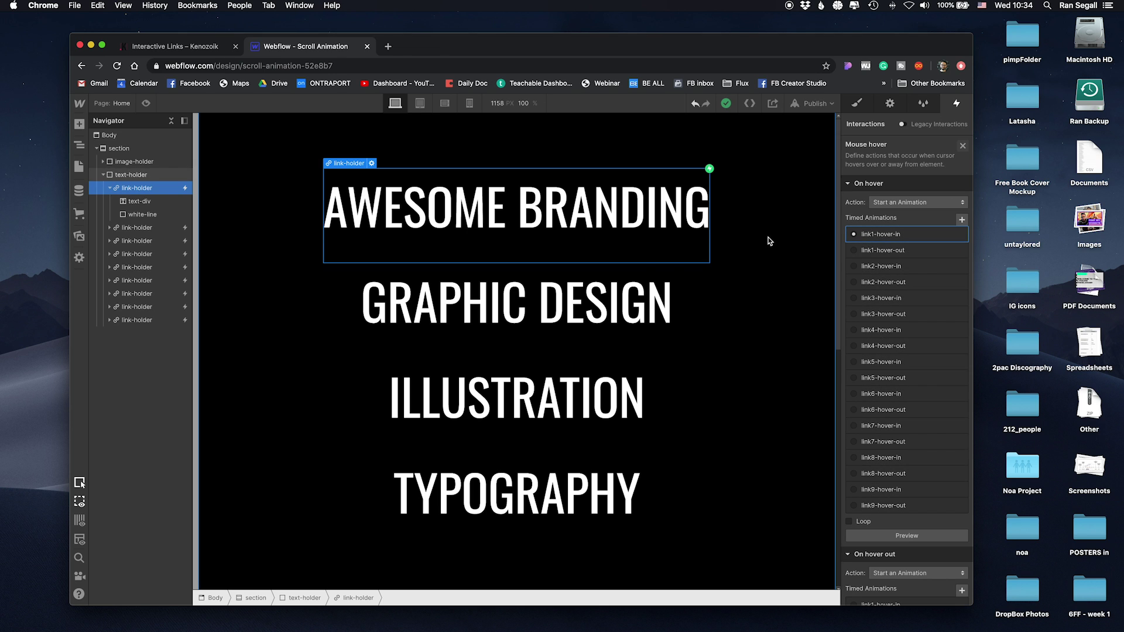
pyautogui.click(889, 235)
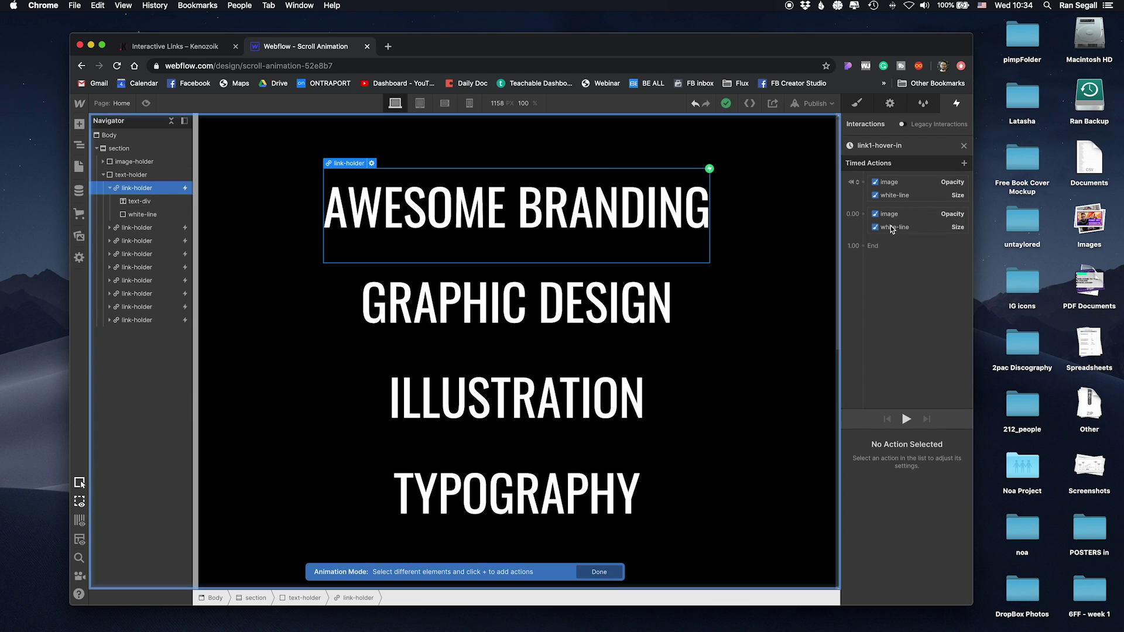
pyautogui.click(890, 184)
pyautogui.doubleClick(896, 459)
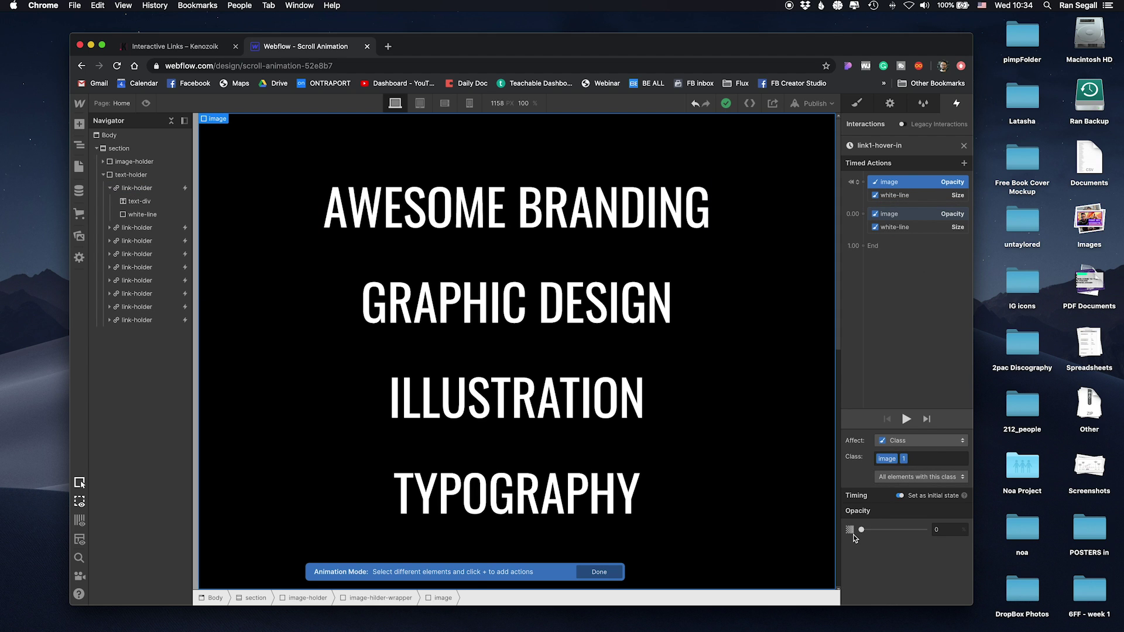
pyautogui.click(902, 217)
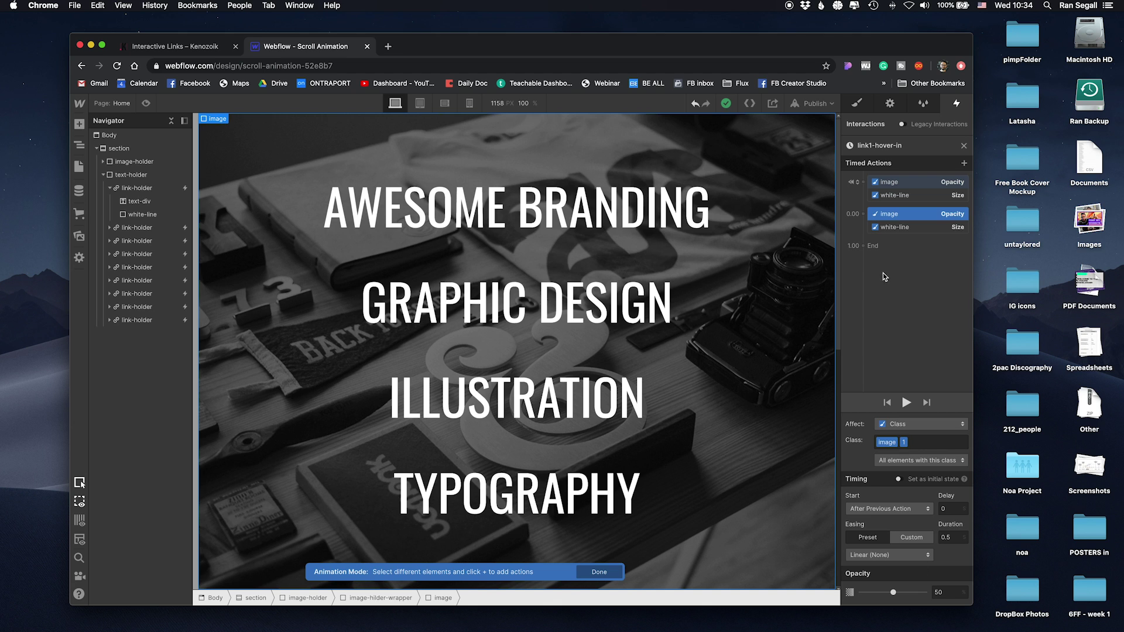
# Inspect link1-hover-in's white-line actions growing the underline from 0 to 100% width over 1 second
pyautogui.click(901, 197)
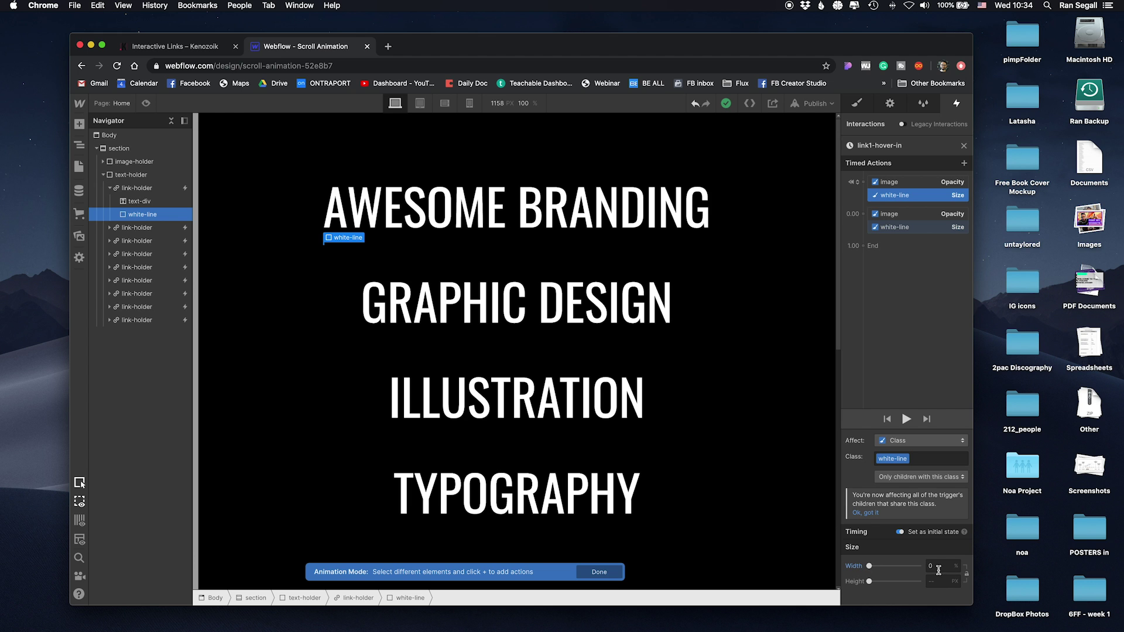
pyautogui.click(902, 227)
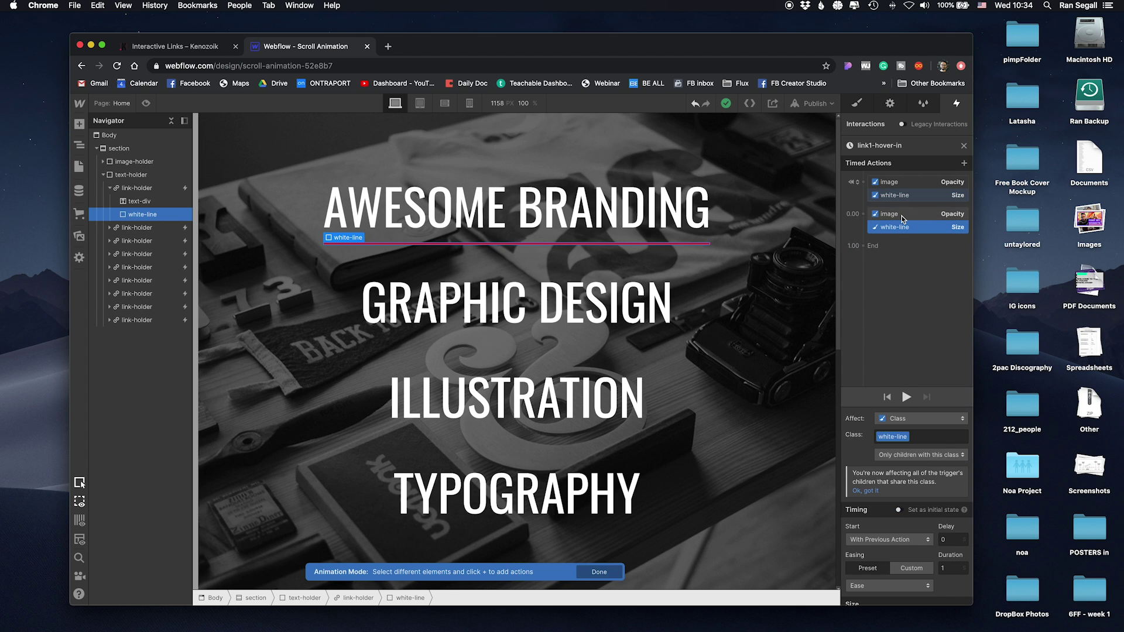
pyautogui.scroll(-2, 921, 503)
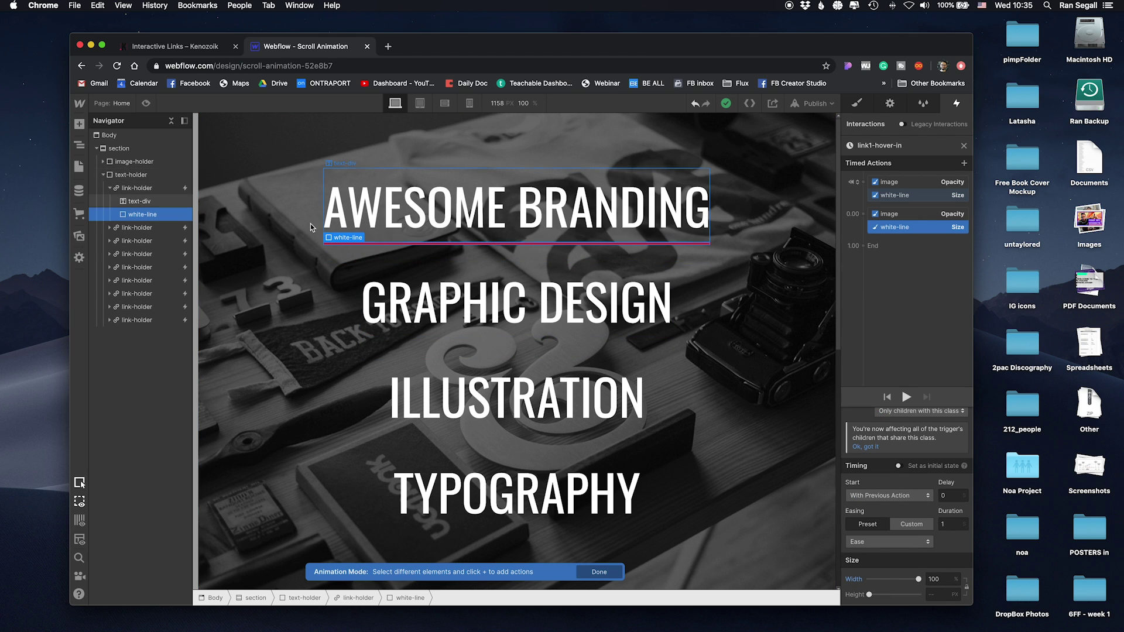
pyautogui.click(963, 147)
pyautogui.click(899, 250)
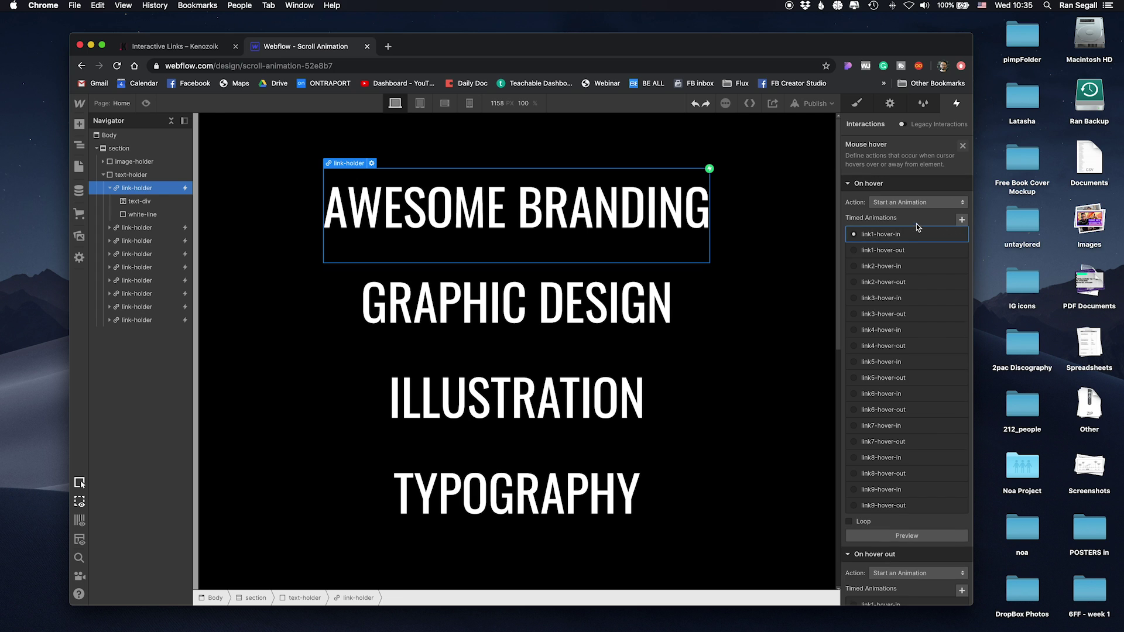
# Inspect link1-hover-out: white-line shrinks to 0 width and the image fades to 0 opacity
pyautogui.scroll(-5, 901, 252)
pyautogui.click(887, 326)
pyautogui.doubleClick(881, 328)
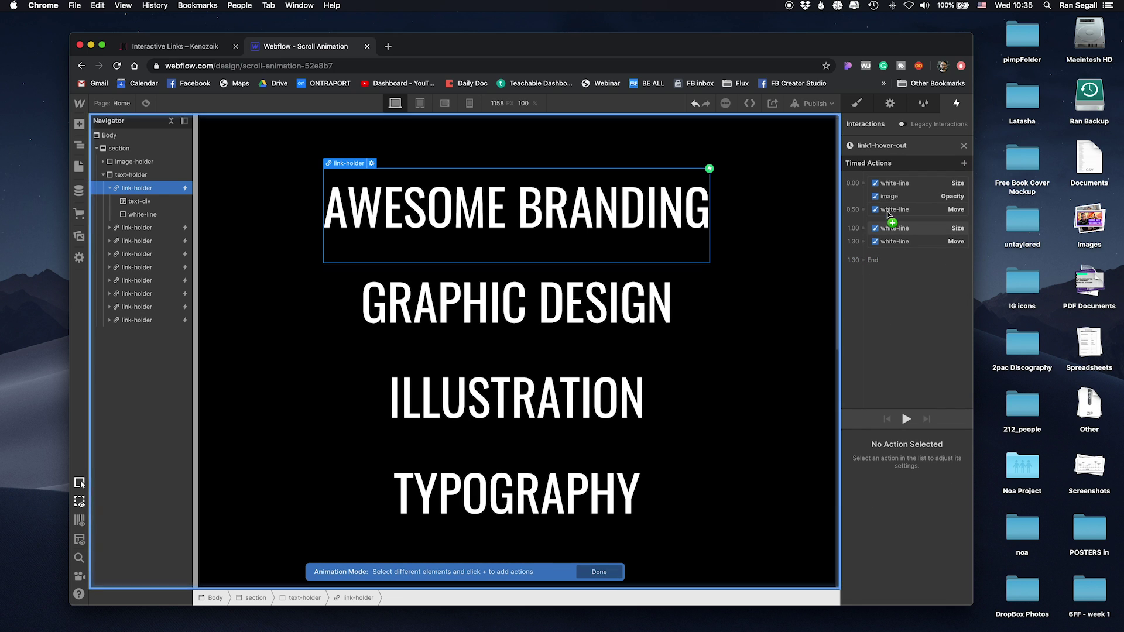
pyautogui.moveTo(891, 226); pyautogui.dragTo(891, 228)
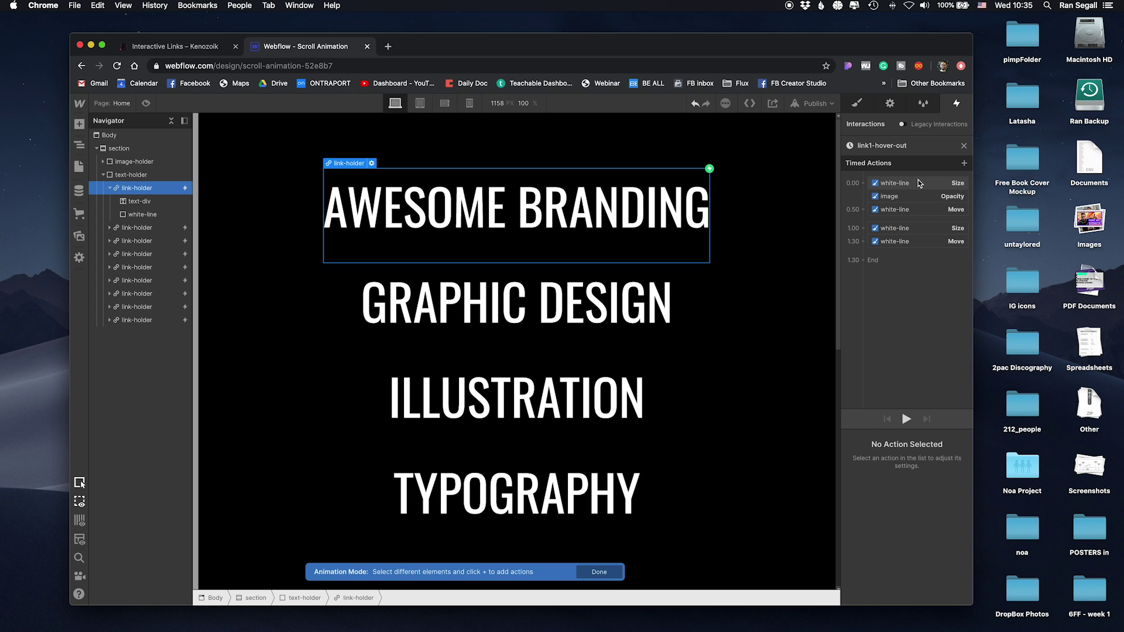
pyautogui.click(918, 183)
pyautogui.scroll(-2, 935, 558)
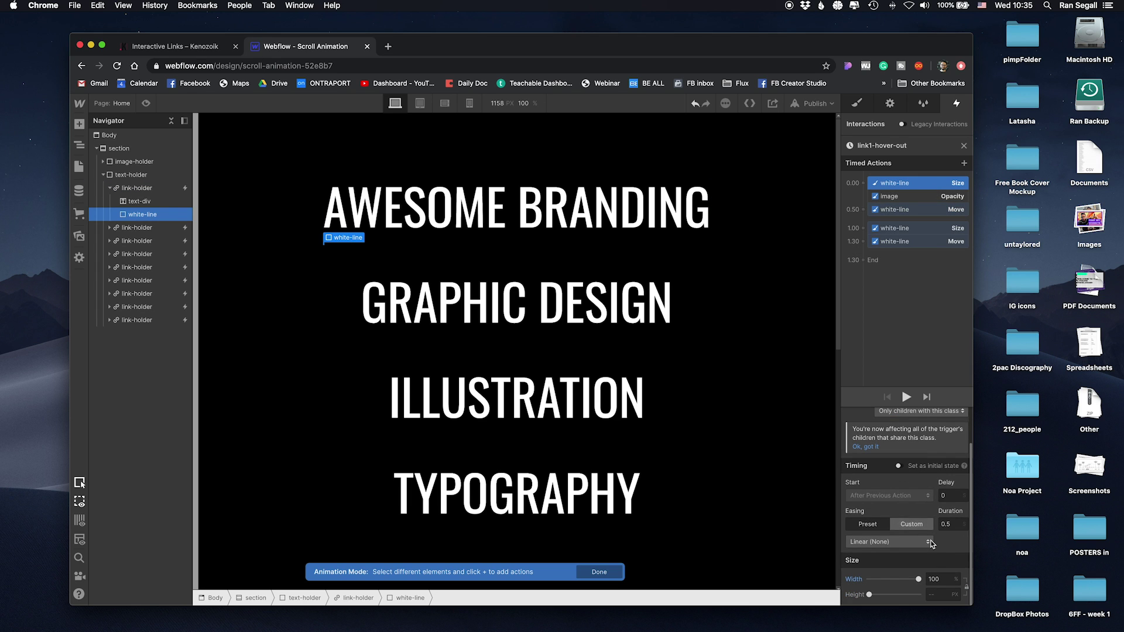
pyautogui.click(902, 229)
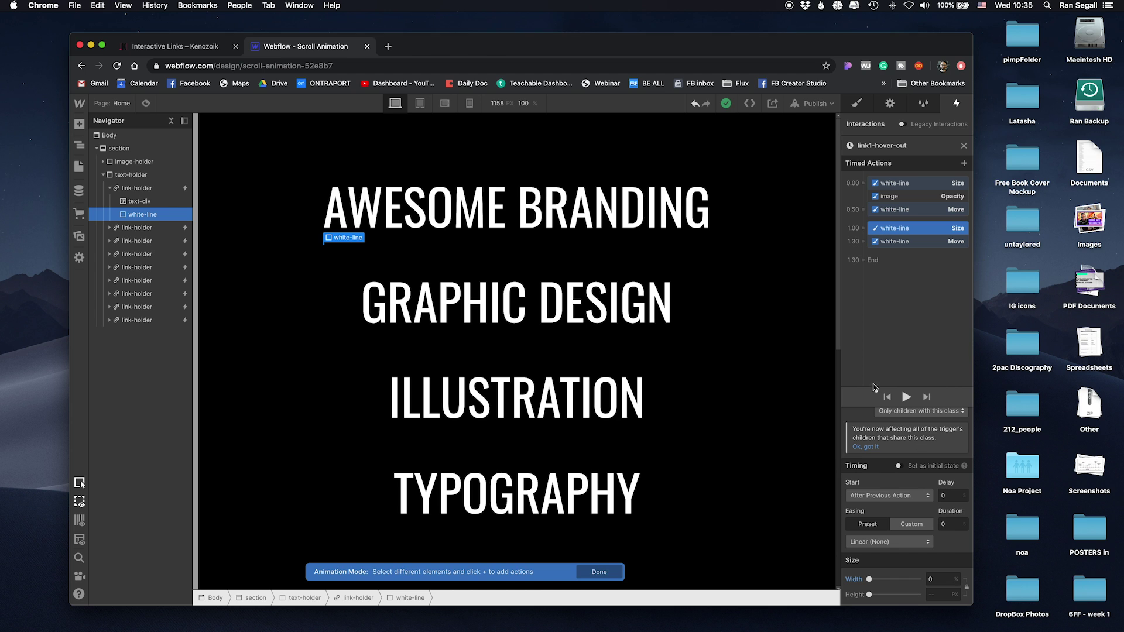
pyautogui.click(905, 197)
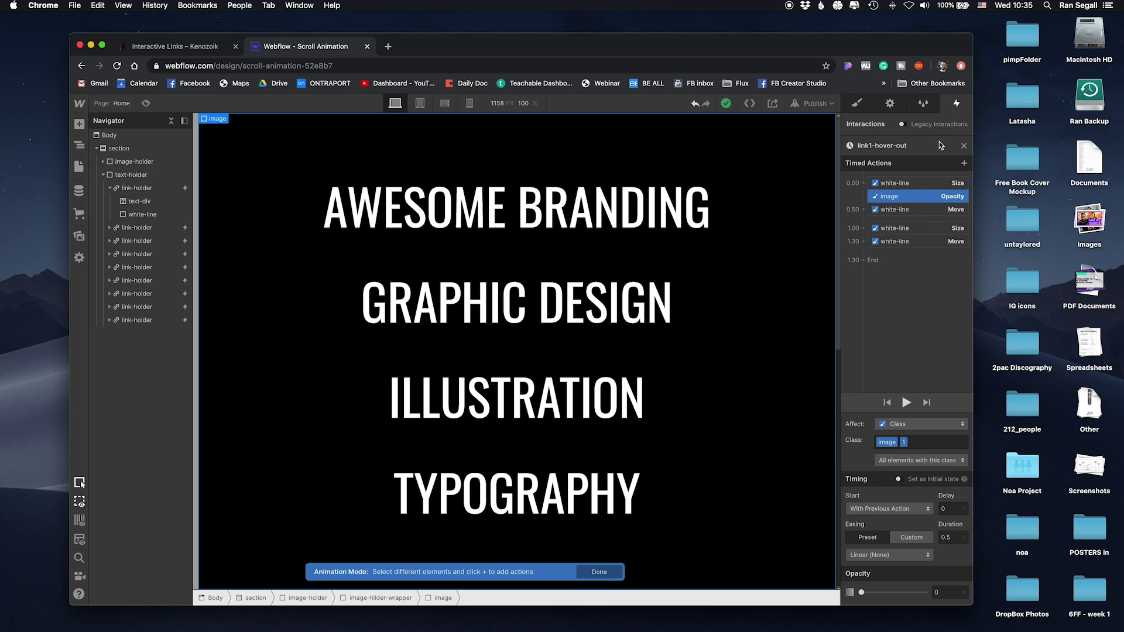
pyautogui.click(964, 147)
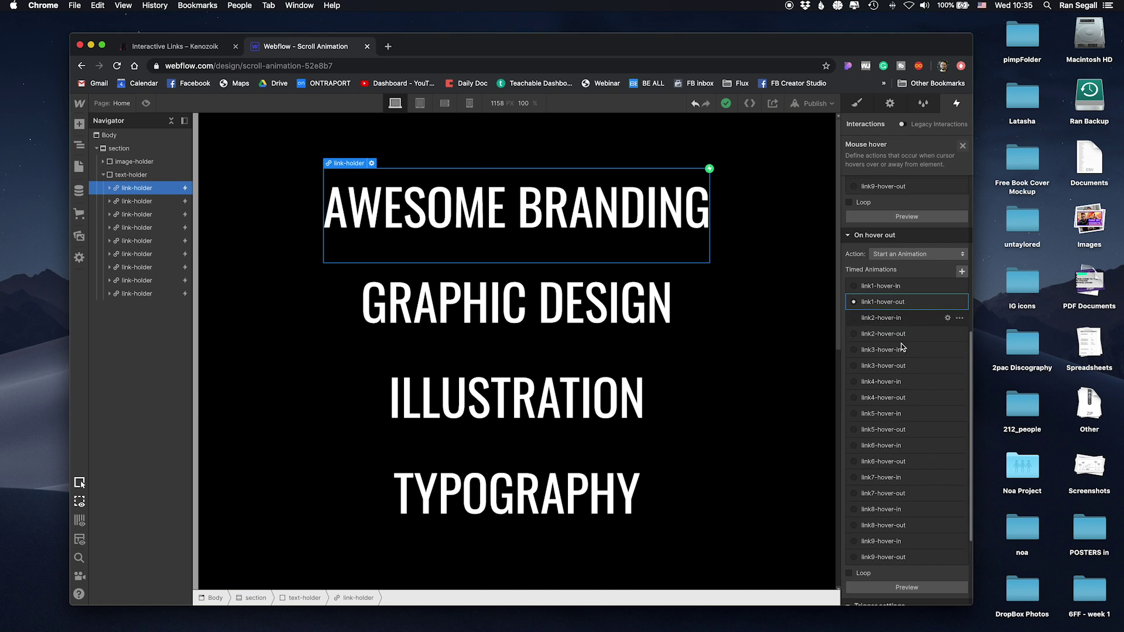
# Check image-holder's interactions in the Navigator and collapse its contents
pyautogui.scroll(-3, 892, 384)
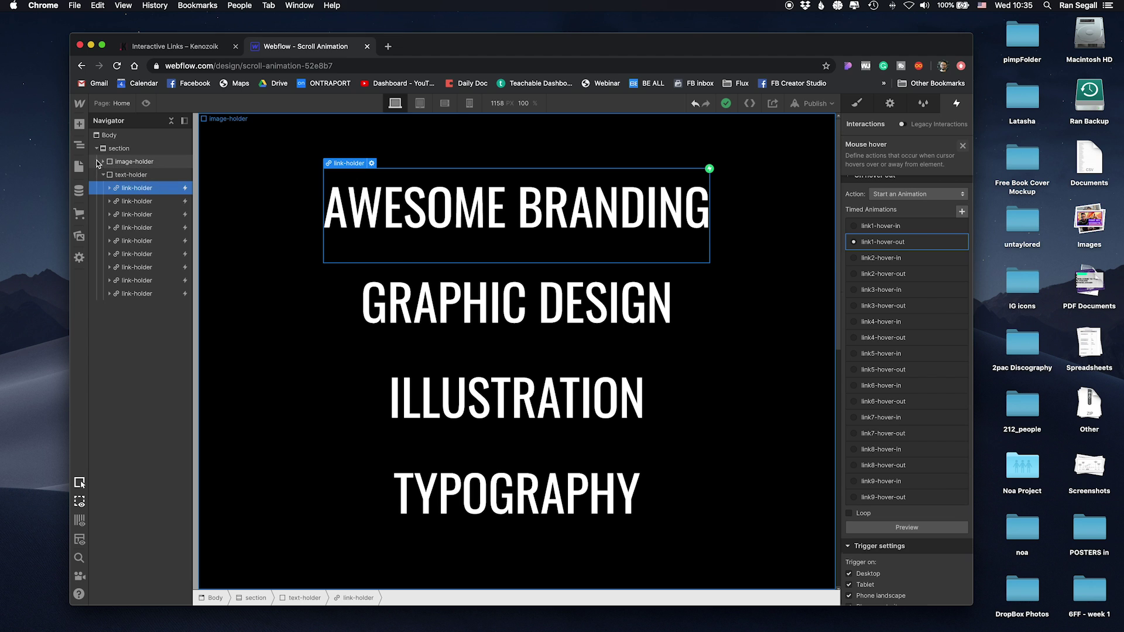
pyautogui.click(121, 161)
pyautogui.click(103, 161)
# Review the first link's Scroll into view Fade In/Fade Out trigger and test the fade-ins in preview
pyautogui.click(103, 188)
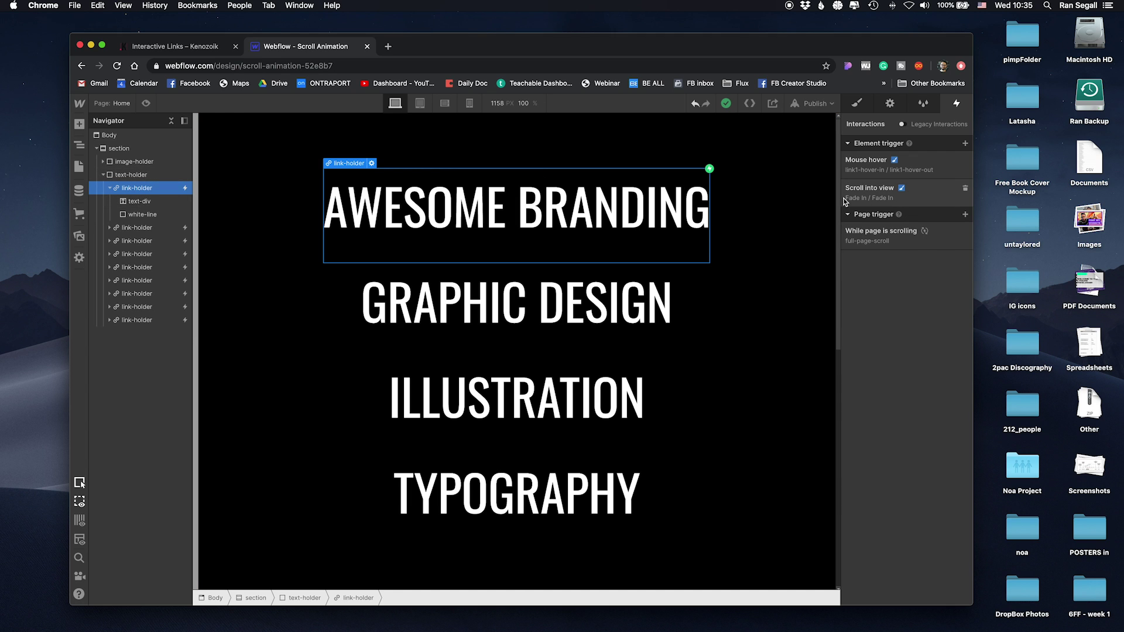
pyautogui.click(922, 196)
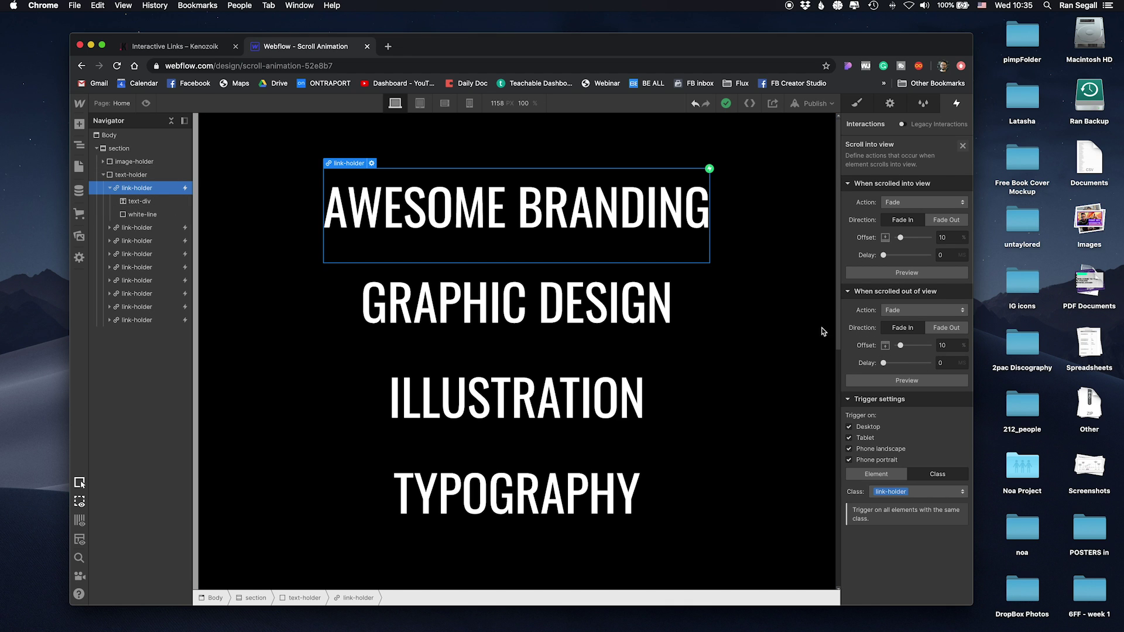
pyautogui.click(147, 104)
pyautogui.scroll(-5, 211, 156)
pyautogui.scroll(-4, 222, 155)
pyautogui.scroll(7, 223, 156)
pyautogui.click(145, 104)
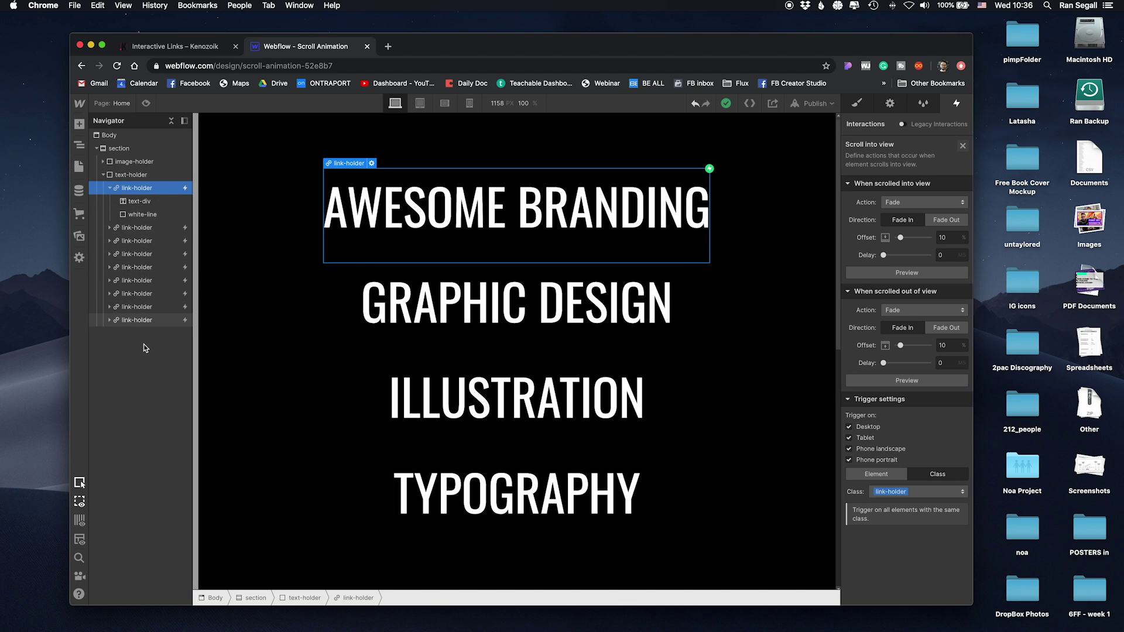
# Expand the second and third link-holders to show their text-div and white-line underline
pyautogui.click(109, 228)
pyautogui.click(109, 266)
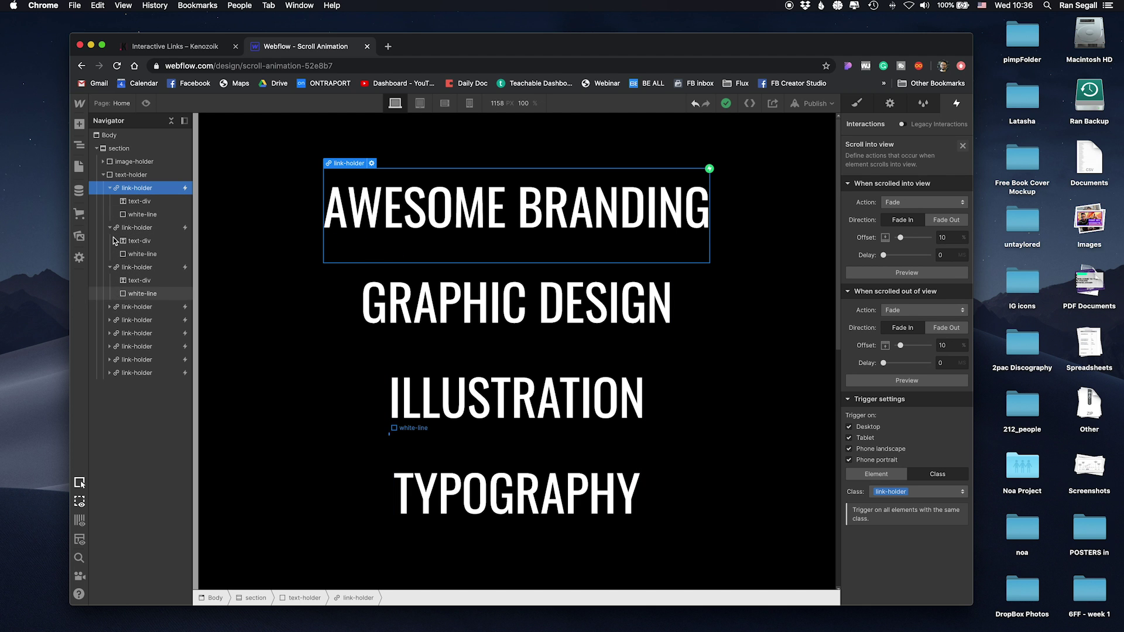